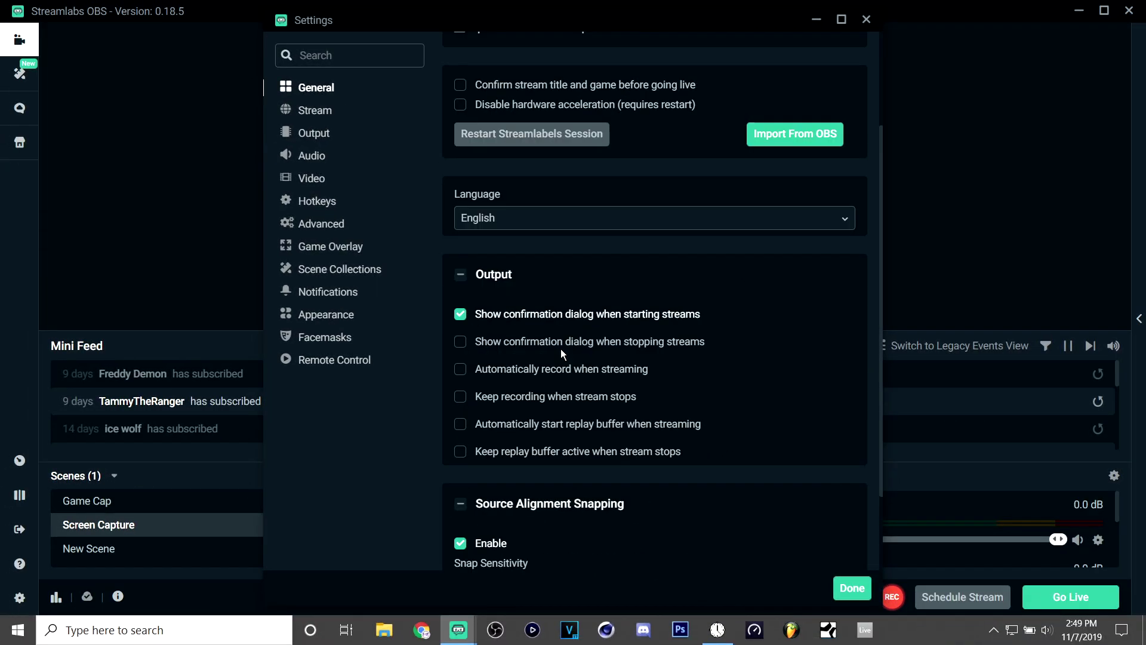
scroll(551, 361, down, 2)
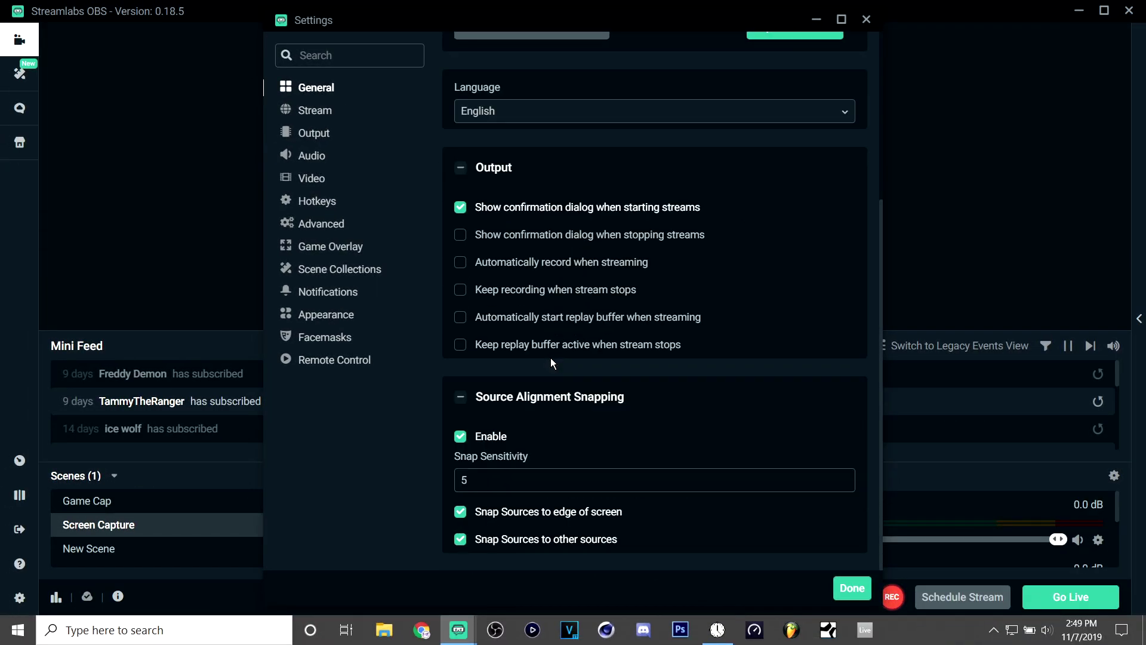
Check 'Disable hardware acceleration (requires restart)' in the General settings
scroll(550, 357, up, 4)
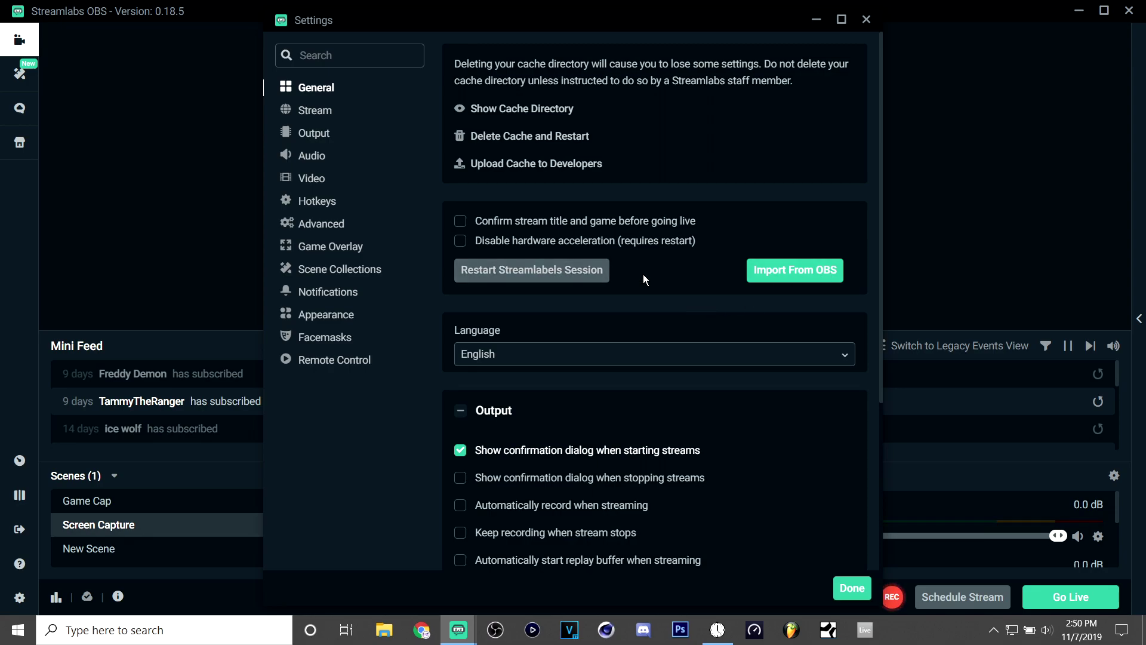
click(688, 242)
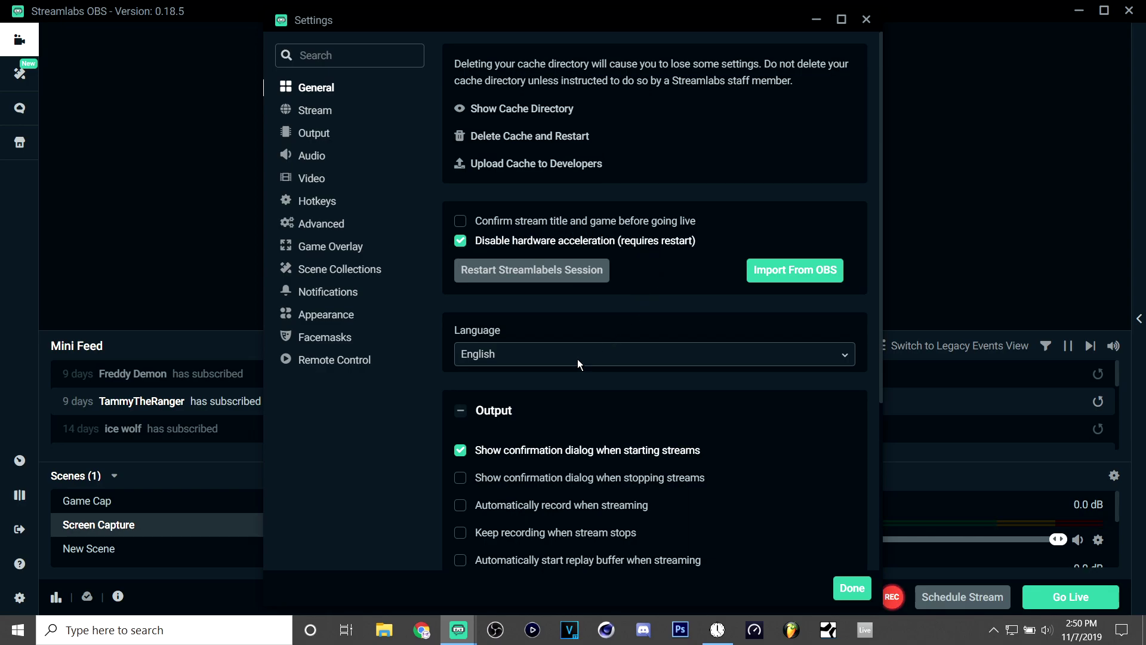
scroll(554, 378, down, 3)
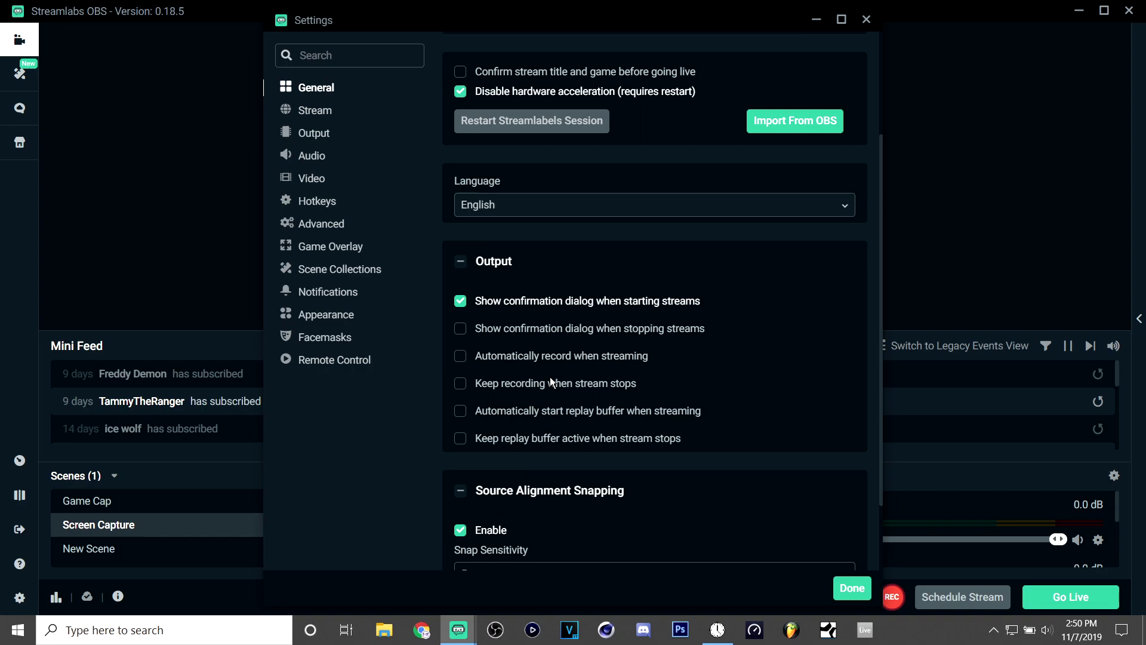
scroll(550, 377, down, 2)
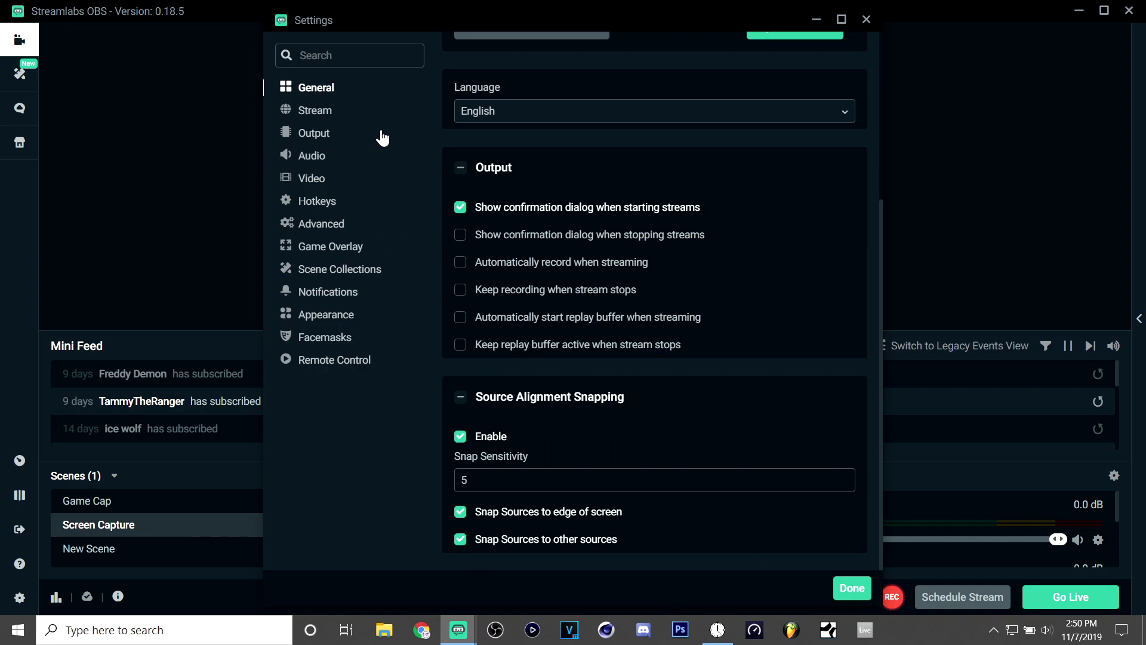
Open the Output settings' Recording tab and inspect the recording encoder name
click(309, 130)
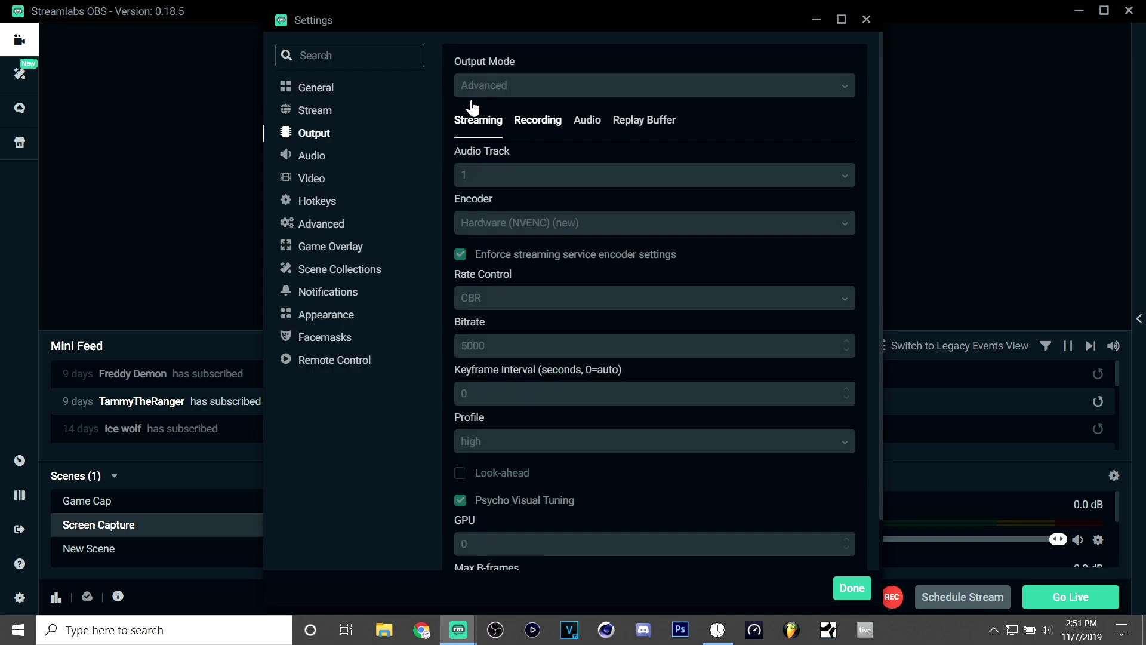
click(537, 118)
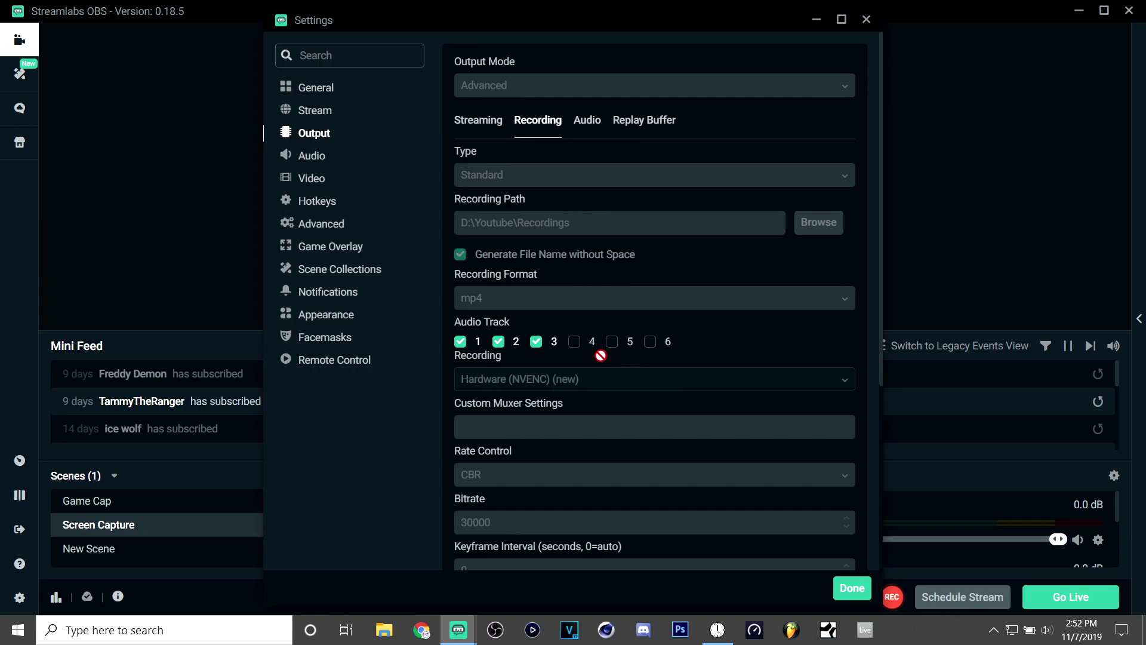
scroll(567, 340, down, 3)
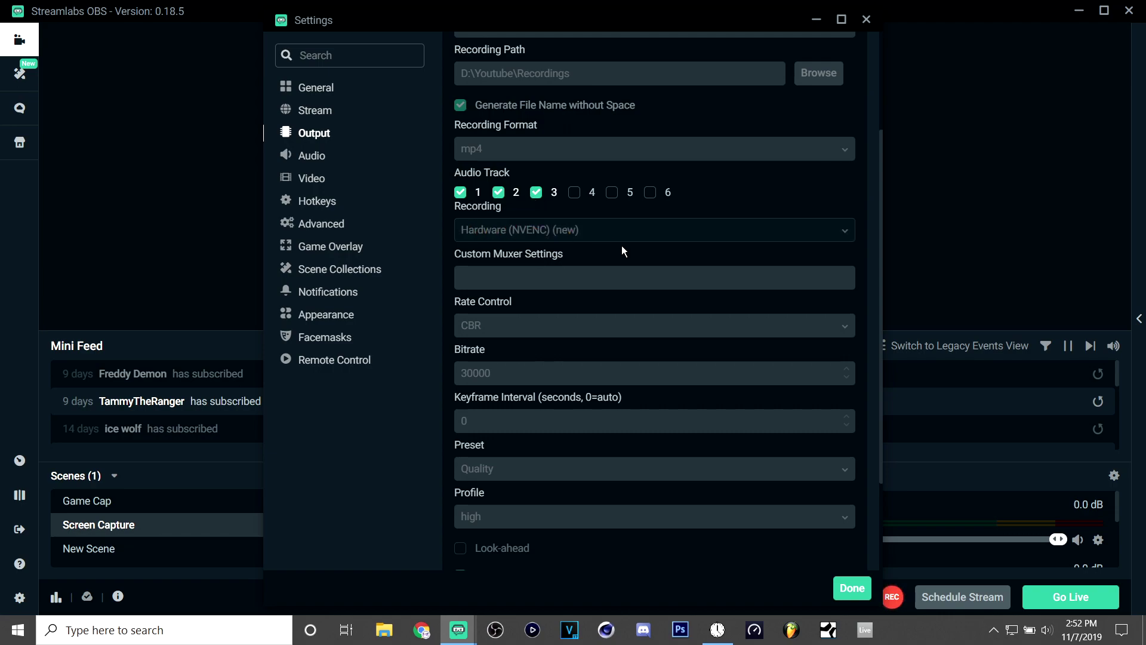
drag(461, 231, 512, 231)
click(627, 229)
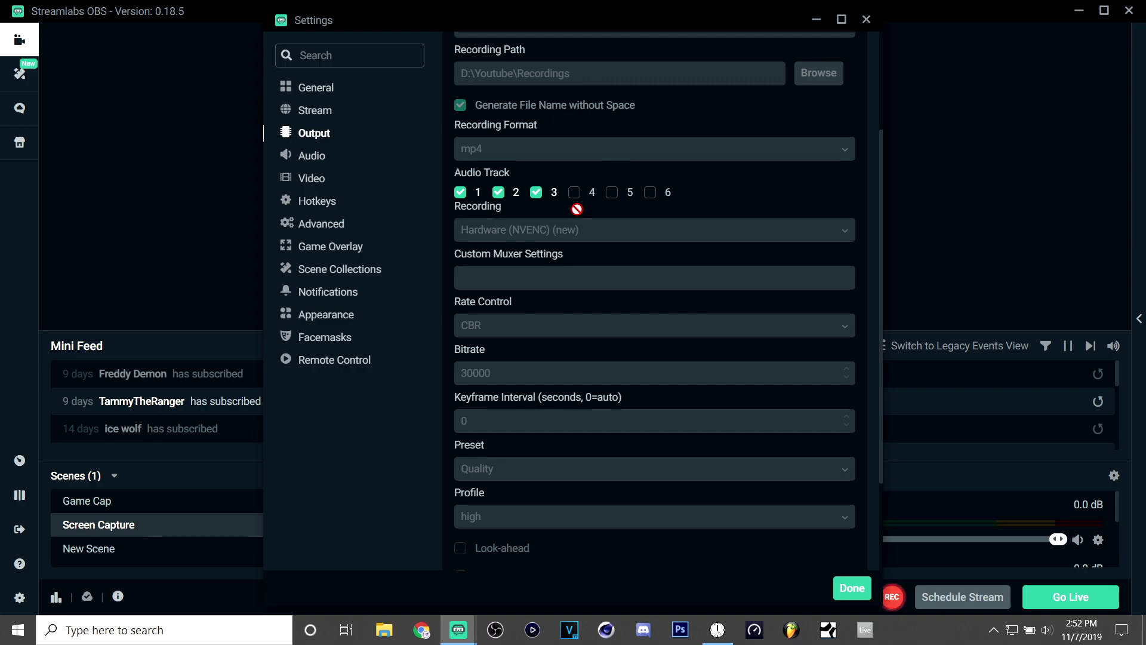
Scroll through the remaining recording encoder options, then view the Audio and Video settings pages
scroll(446, 283, down, 3)
scroll(537, 174, up, 3)
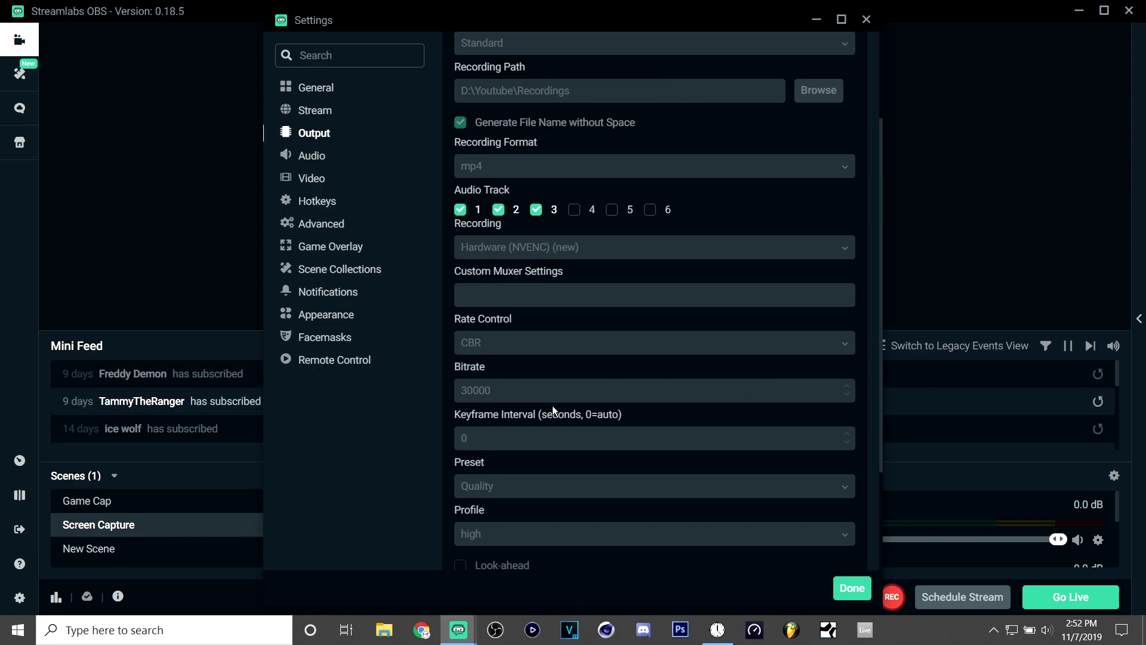
scroll(572, 418, down, 3)
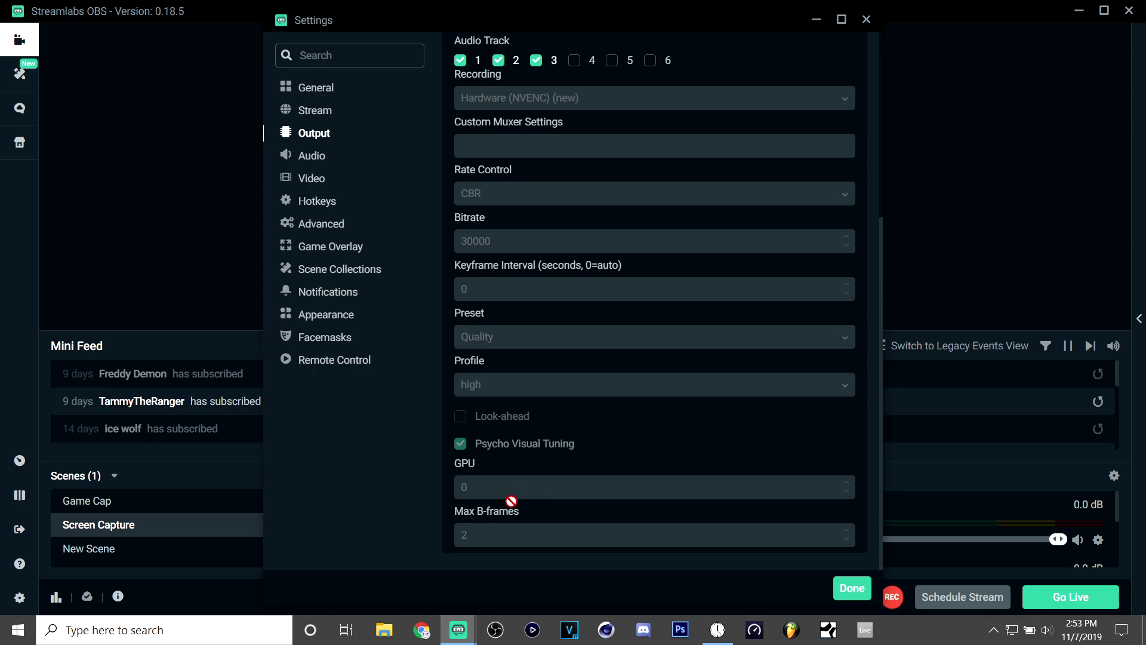
click(322, 154)
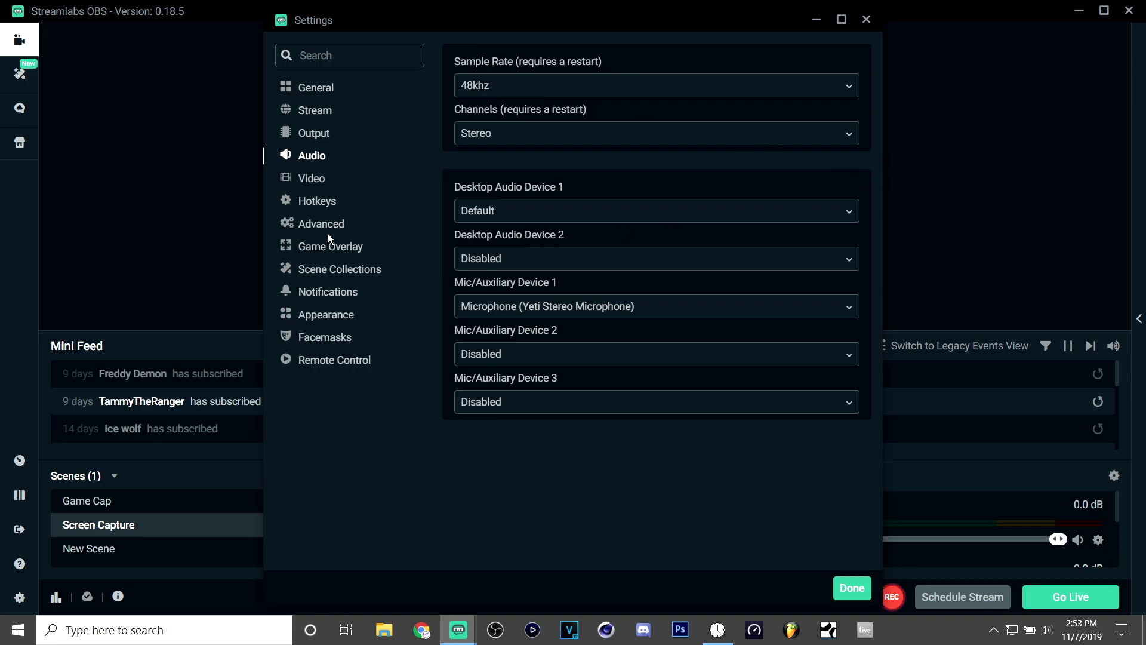
click(323, 178)
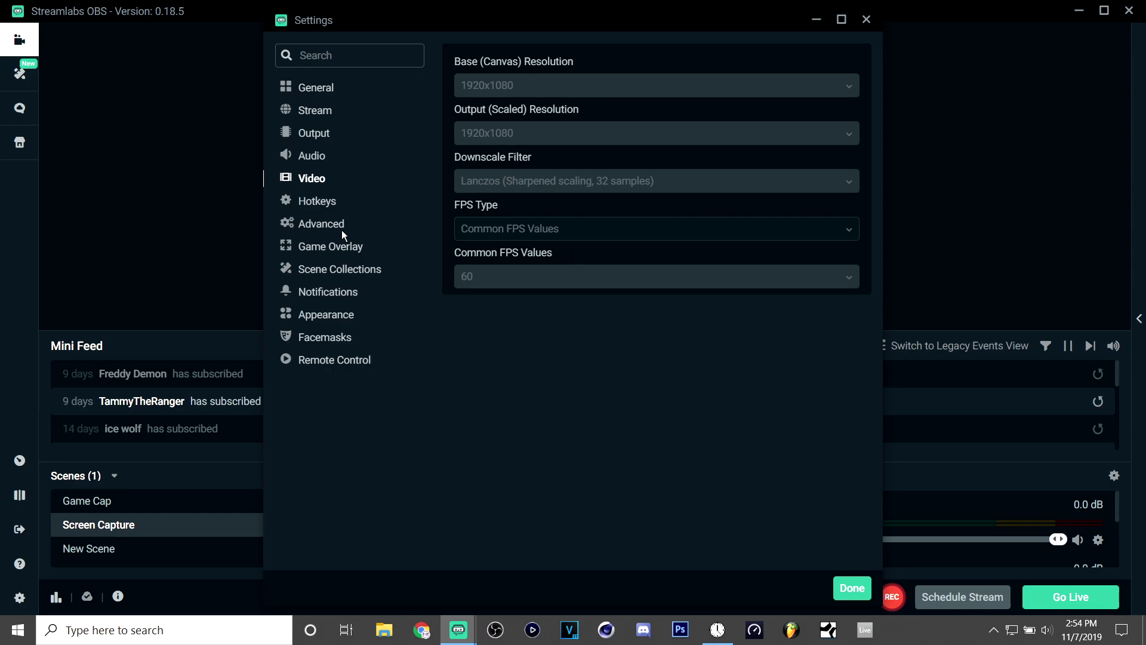
Move from the 1920x1080, 60 FPS Video settings to the Advanced settings page
click(313, 222)
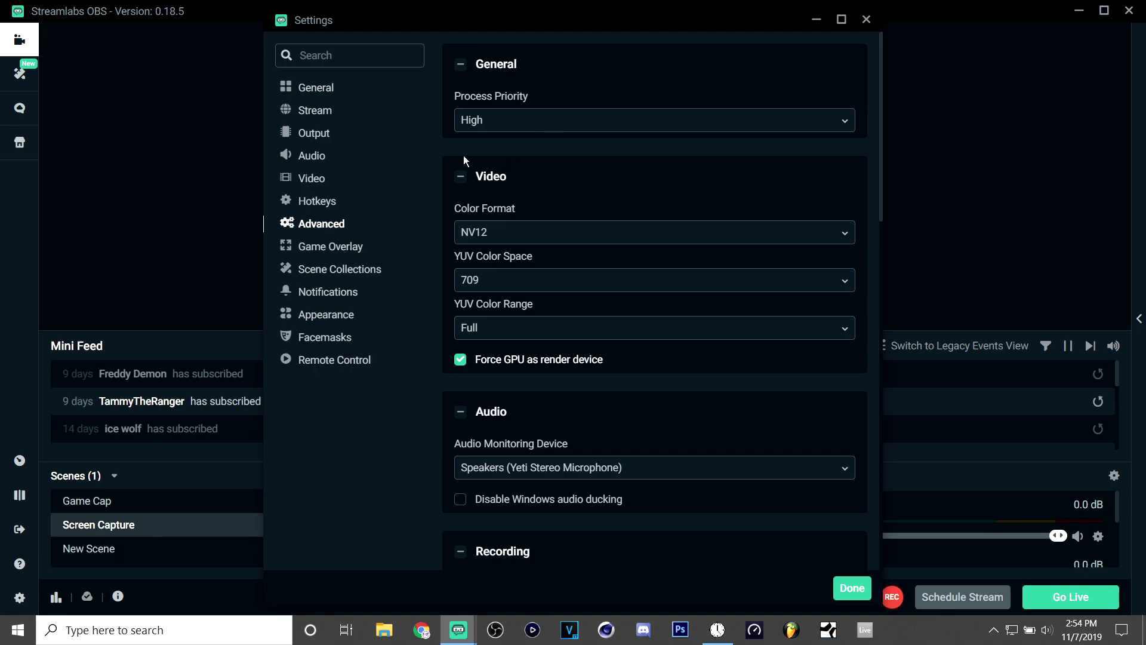
Scroll down past the Advanced settings' process priority and colour format options
scroll(525, 190, down, 3)
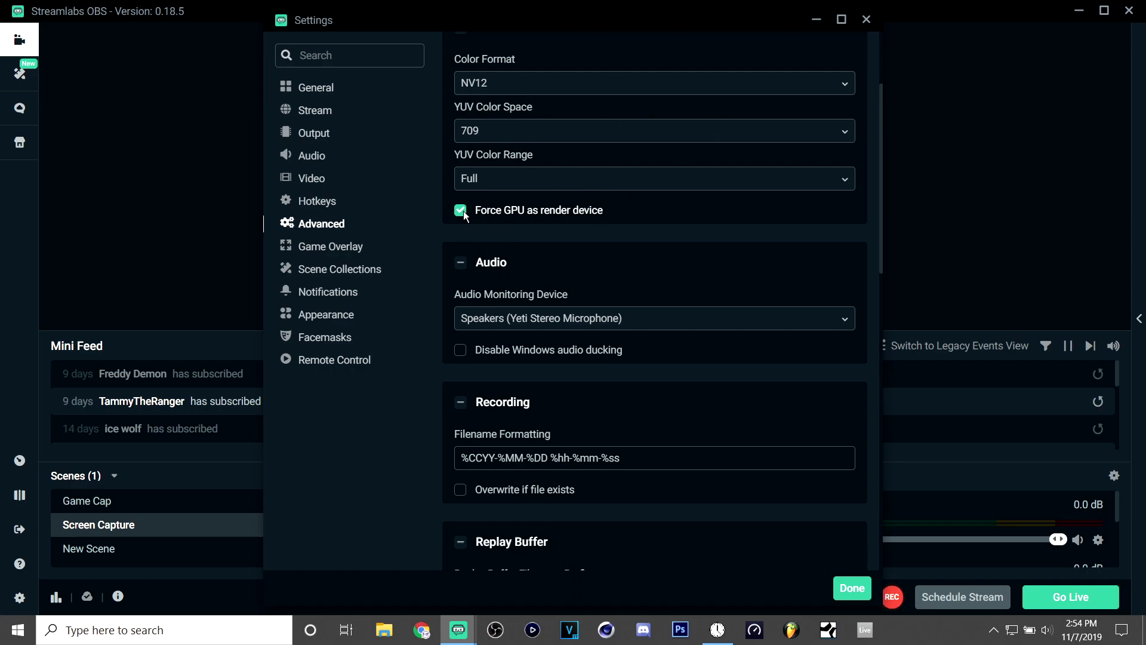
Scroll to the end of the Advanced settings and close Settings with Done
scroll(563, 105, down, 3)
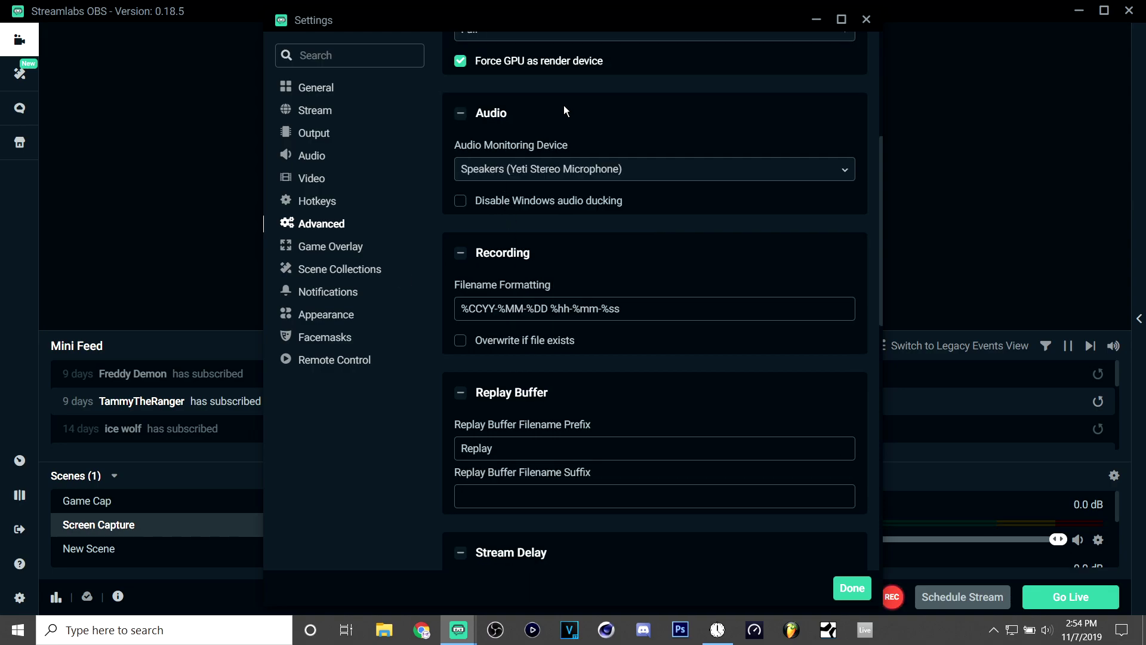
scroll(625, 406, down, 3)
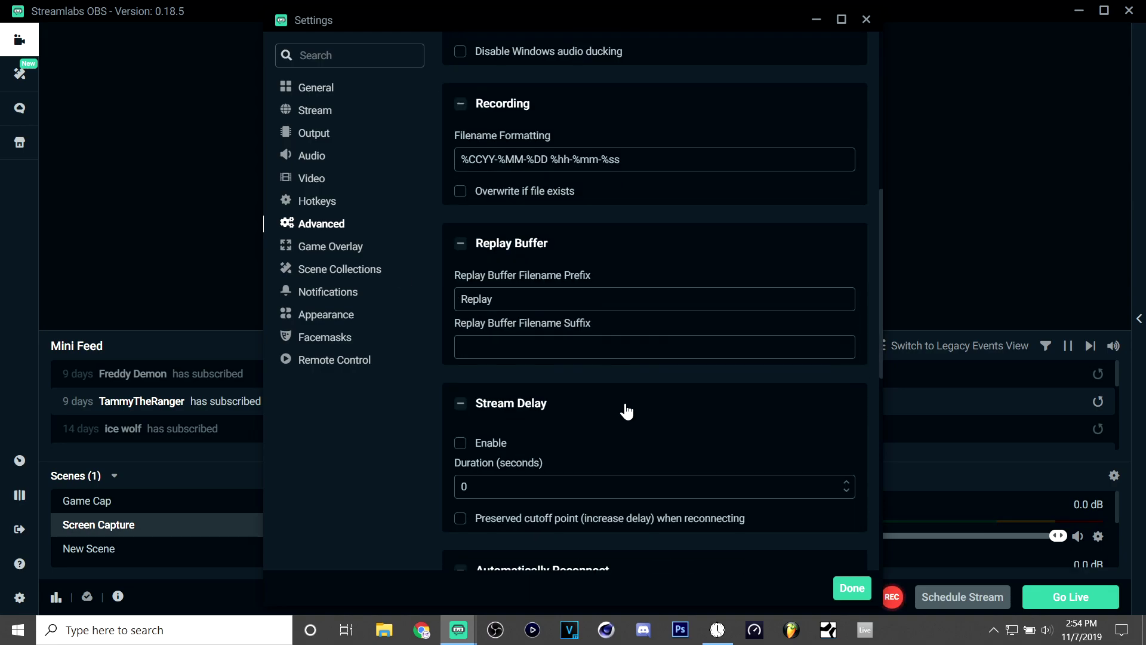
scroll(626, 410, down, 9)
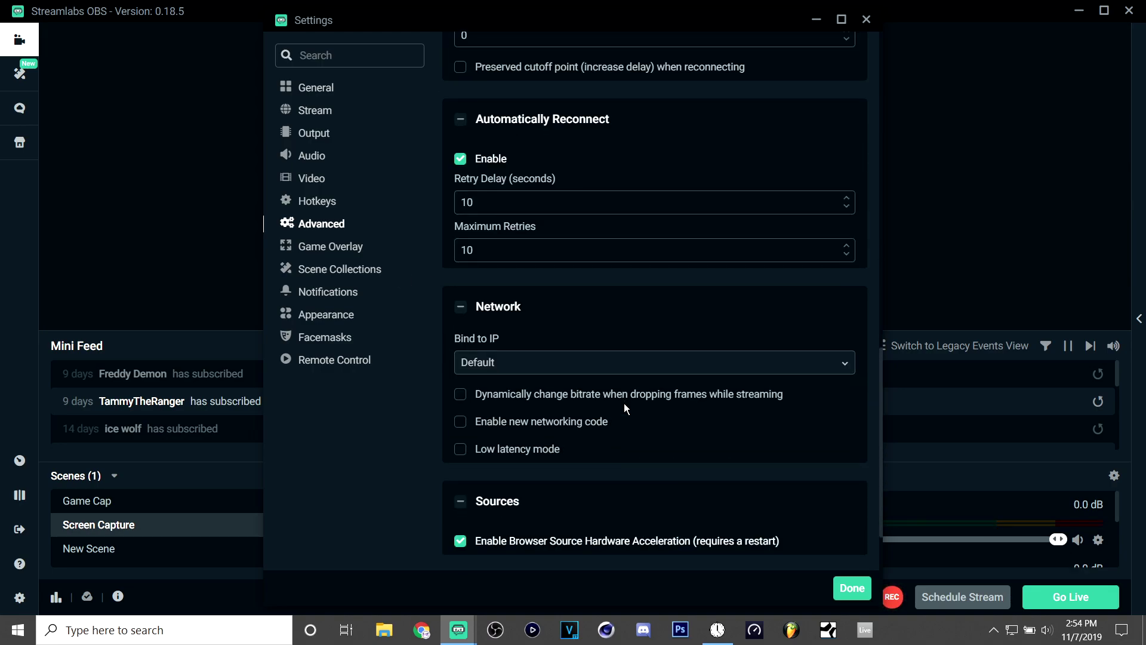
scroll(624, 403, down, 2)
click(852, 588)
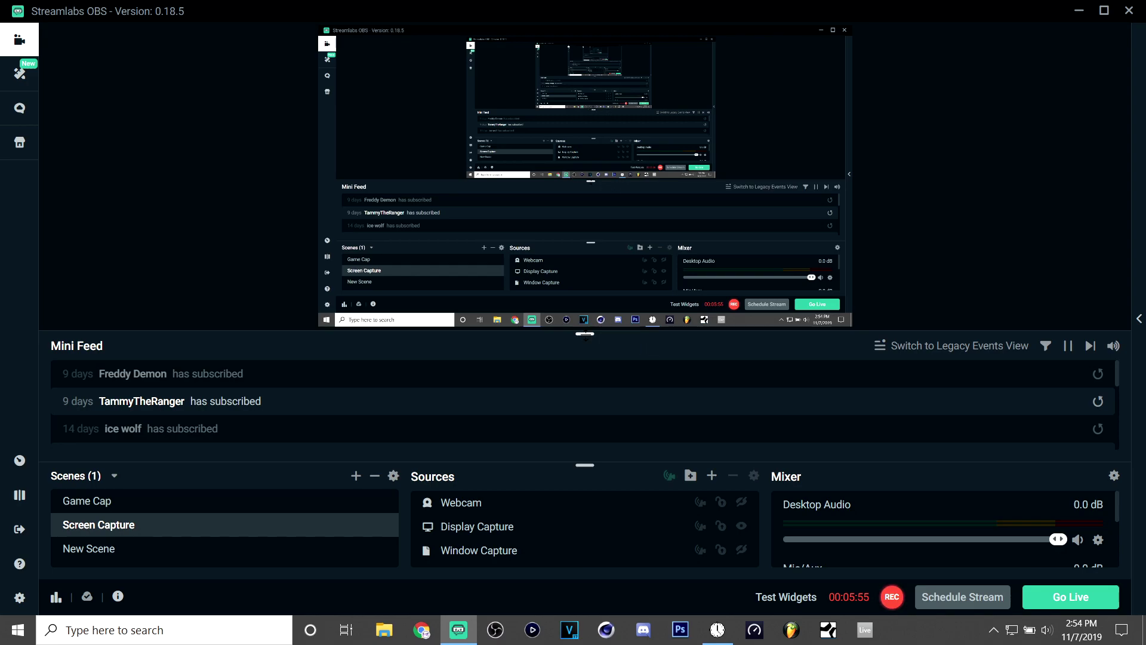
Shrink the preview to enlarge the Mini Feed and hide the Video Capture Device source
drag(584, 333, 577, 138)
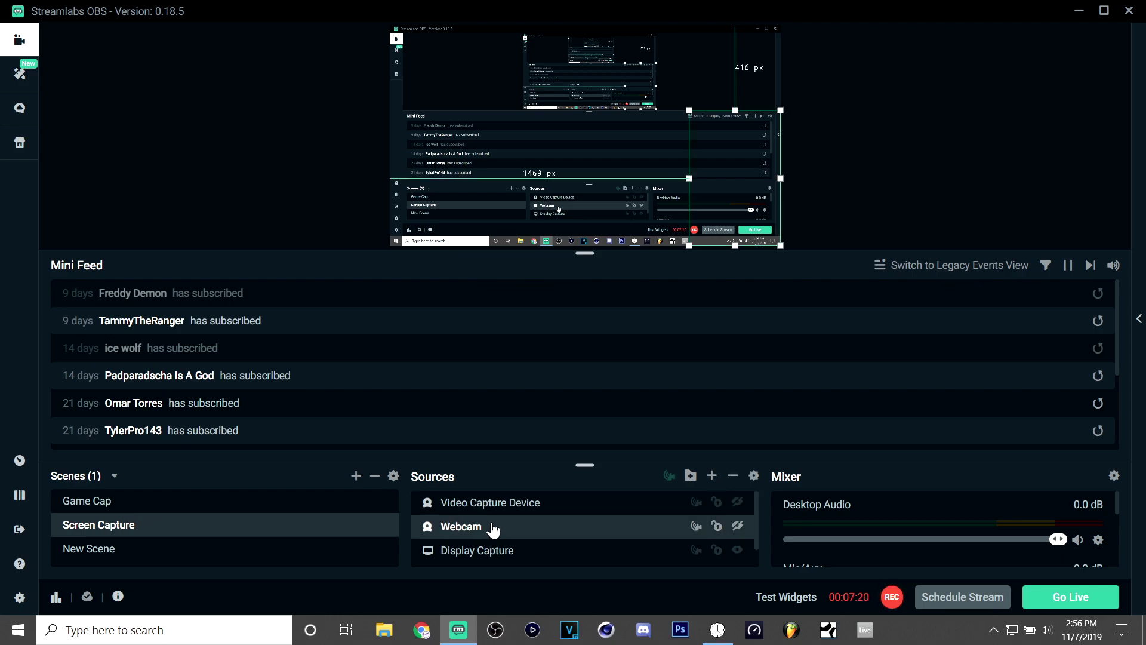
click(482, 507)
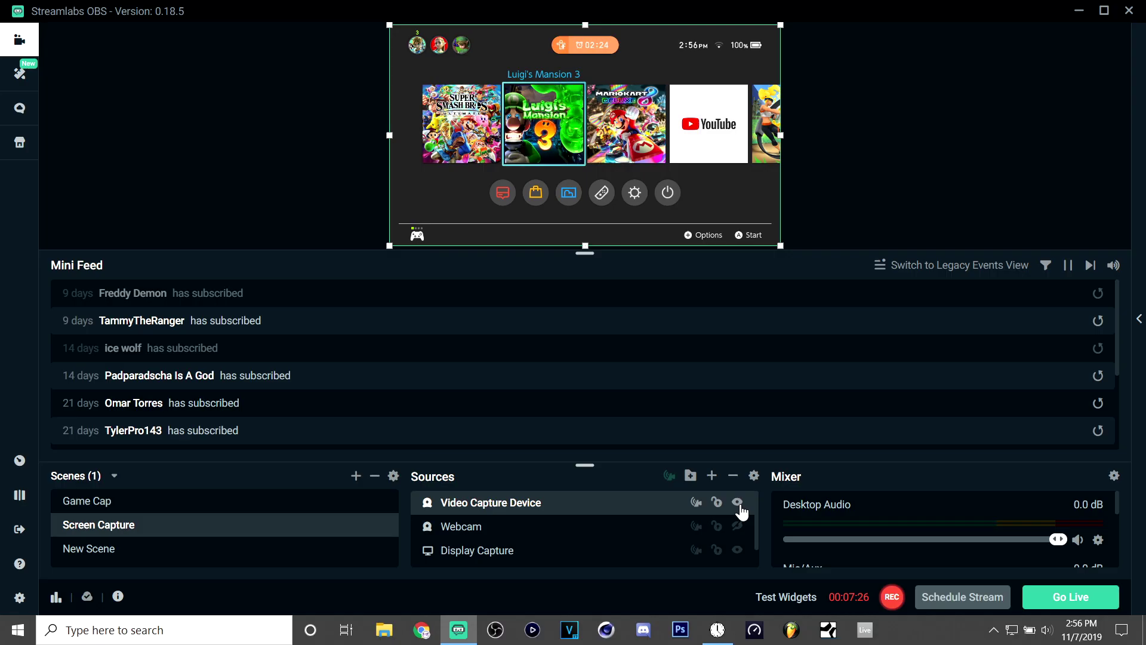
click(739, 504)
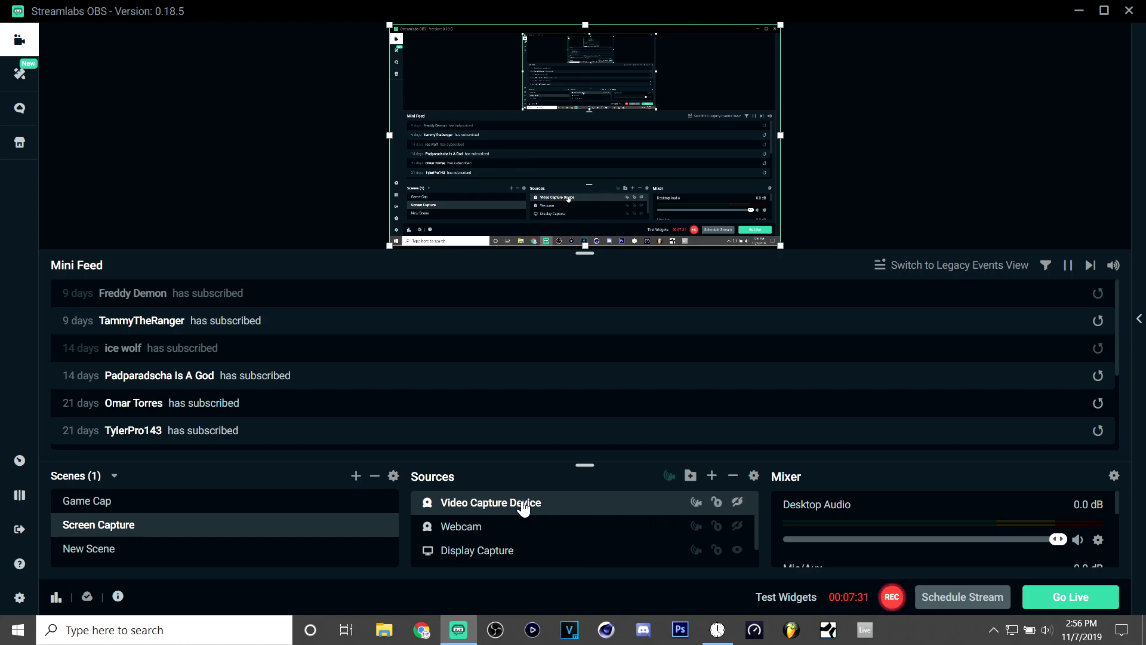
right_click(522, 504)
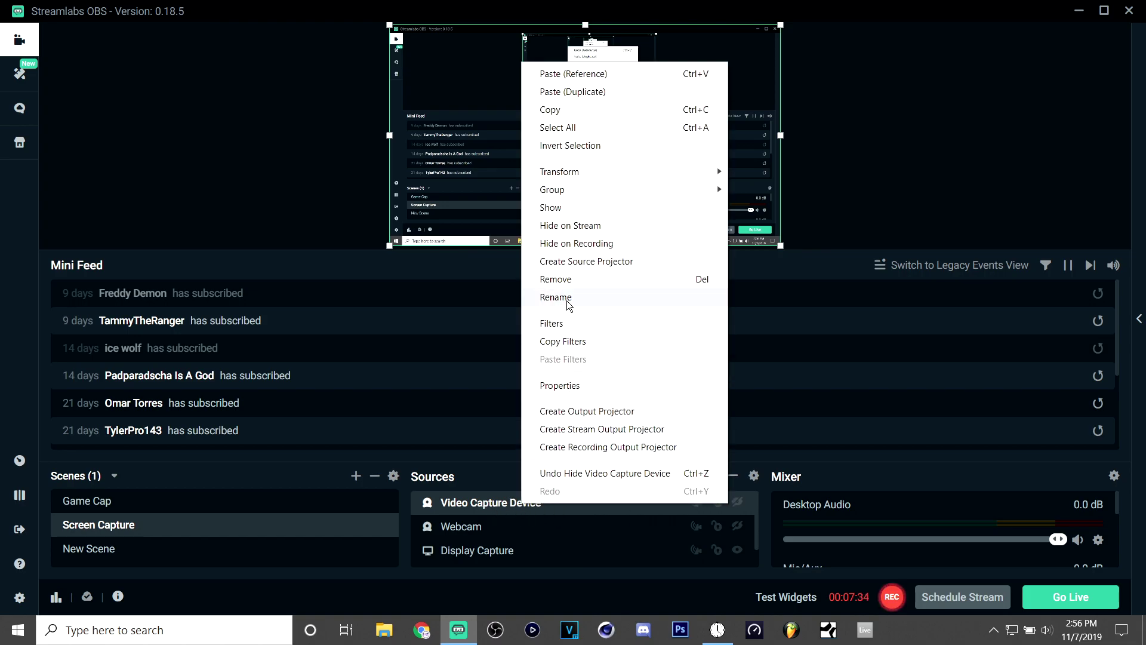
click(599, 388)
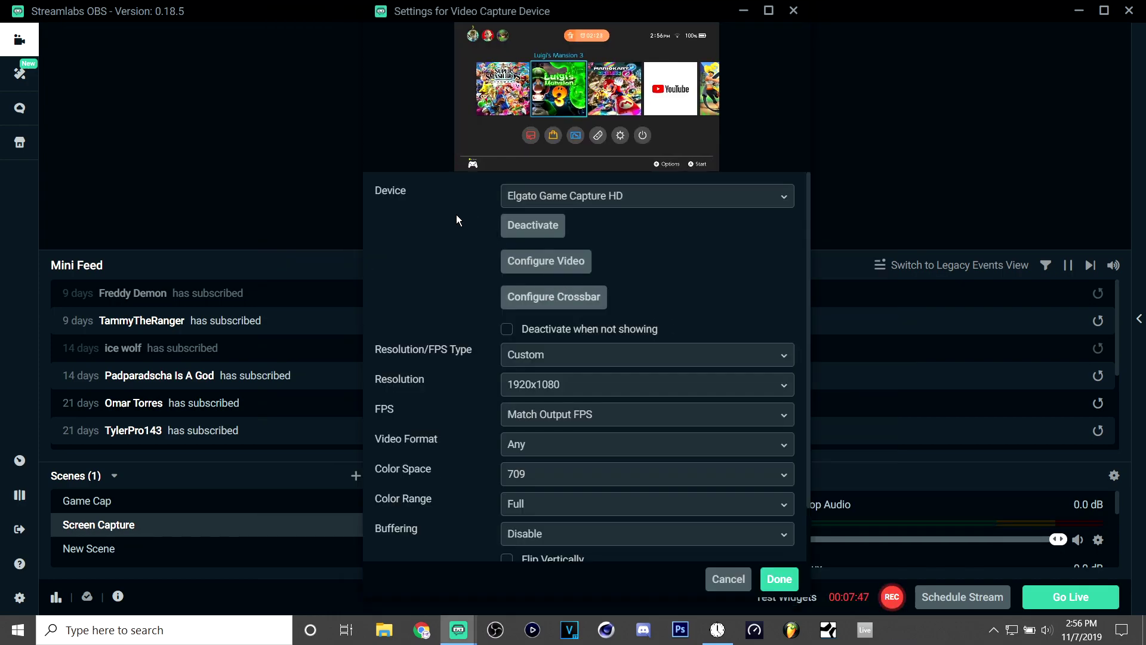
click(614, 203)
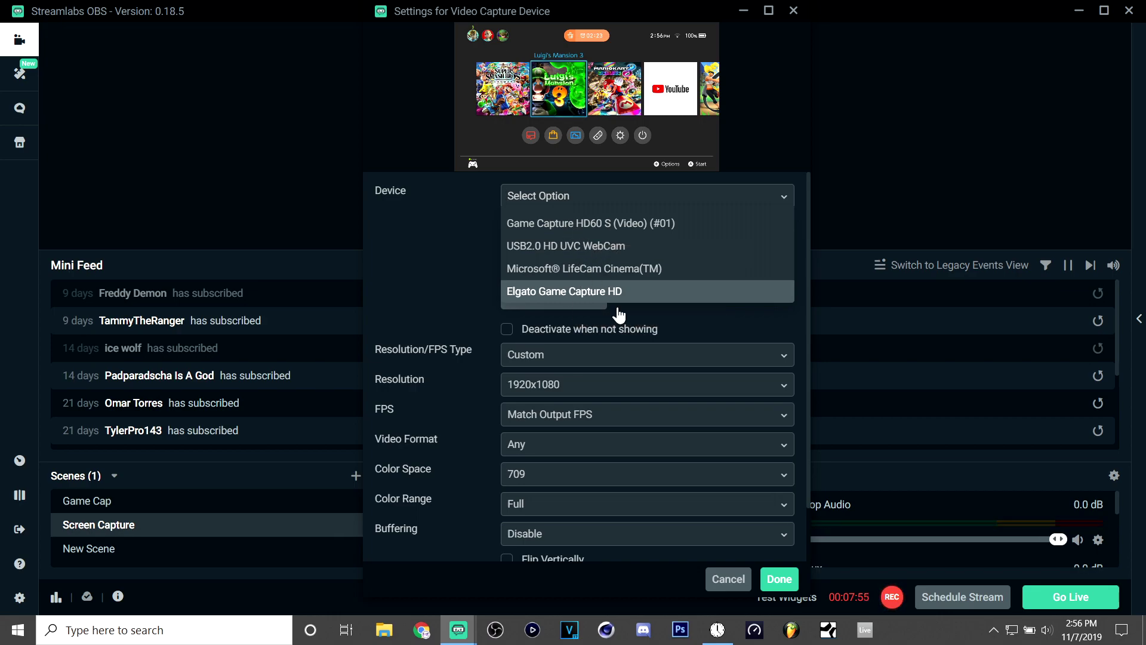
click(597, 292)
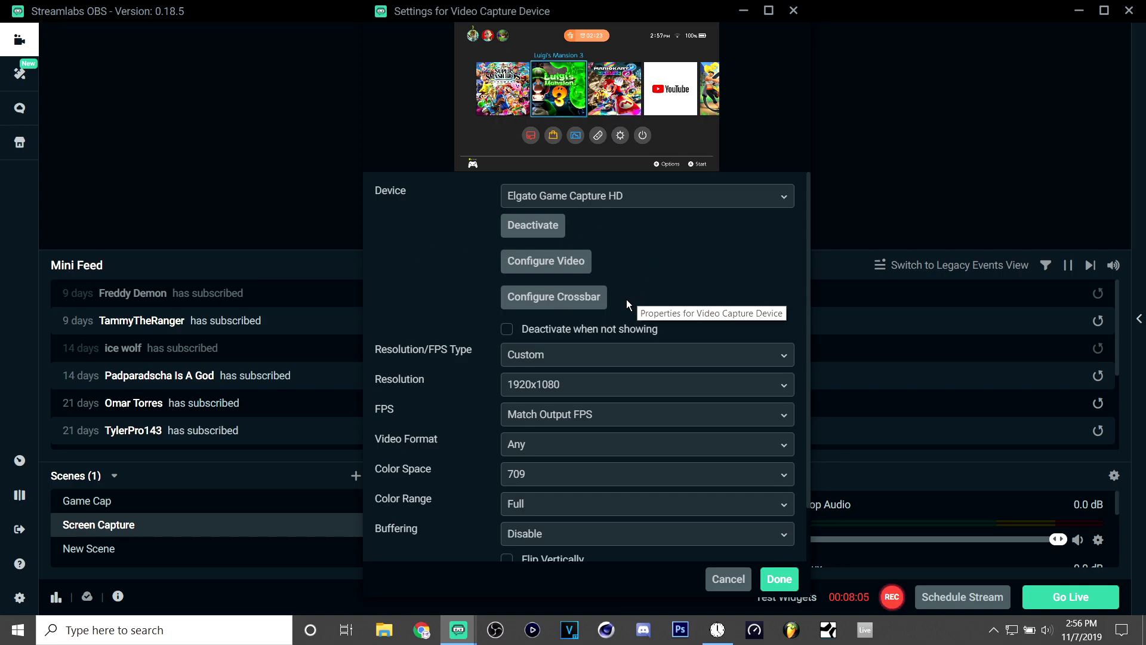
Set the capture frame rate to Highest FPS and save the Video Capture Device properties
scroll(625, 299, down, 1)
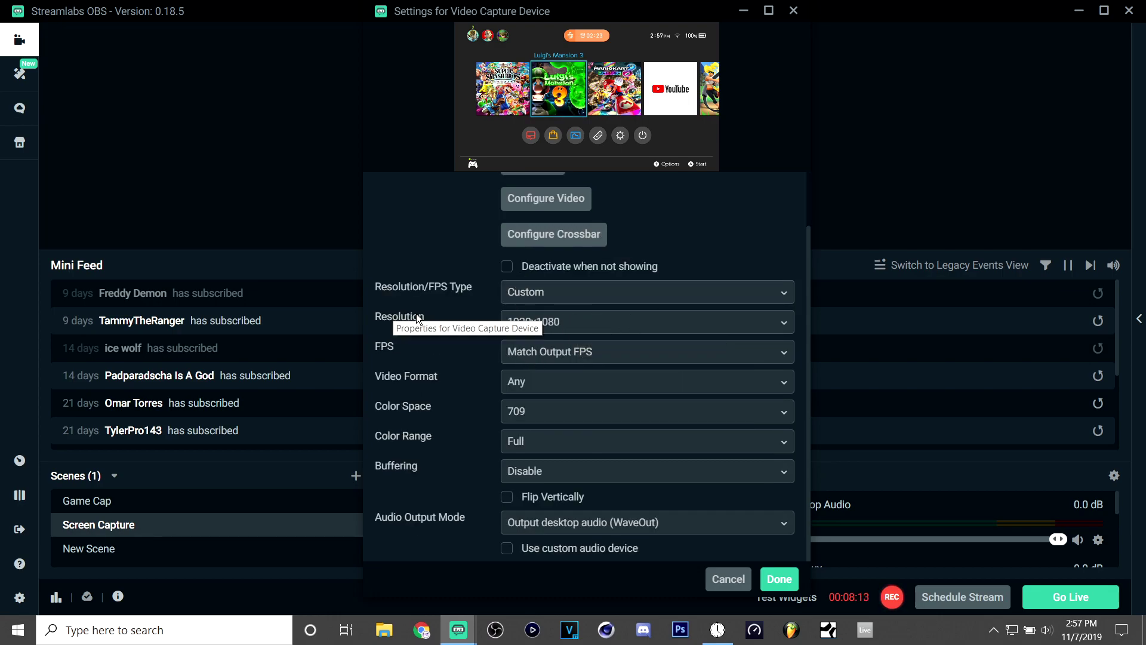
click(559, 358)
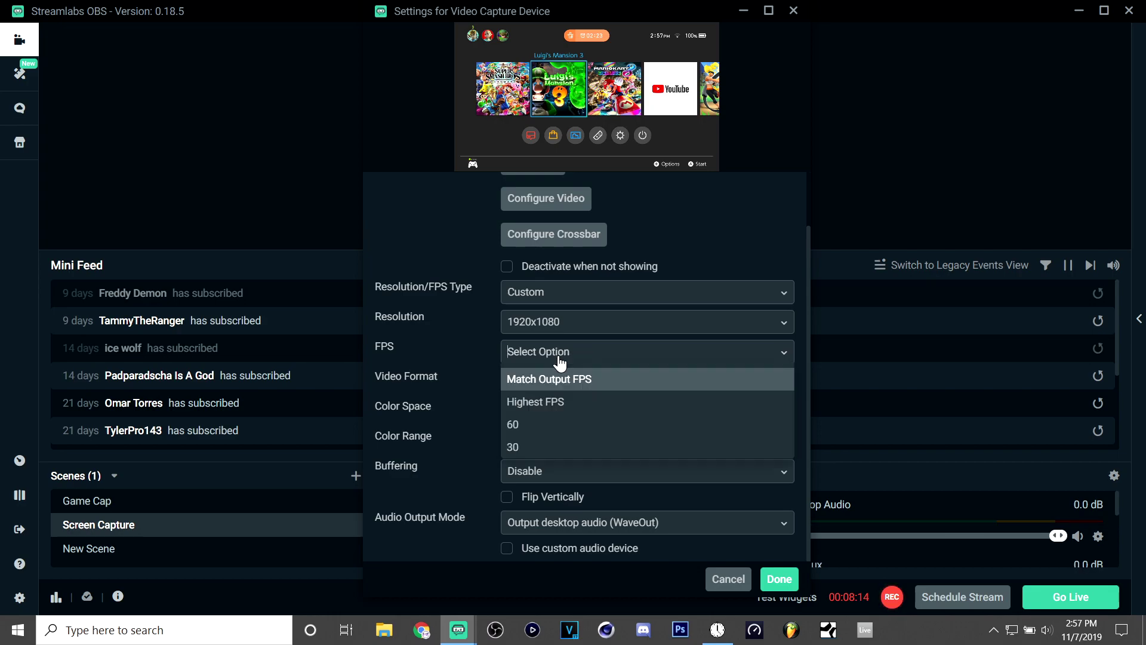
click(552, 406)
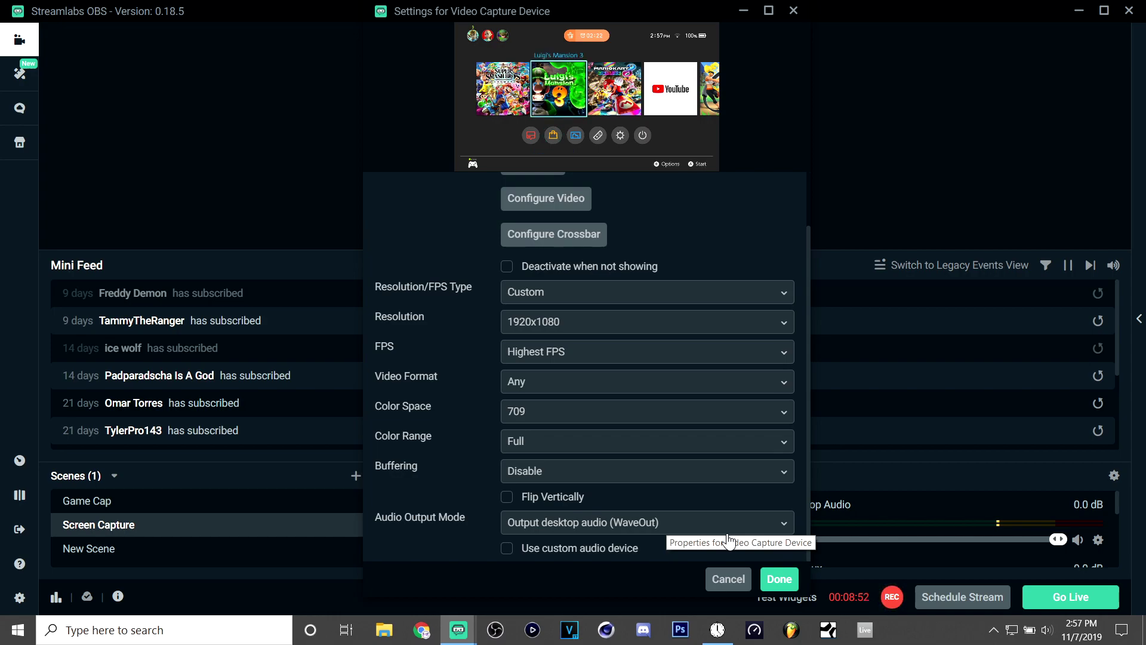
click(779, 579)
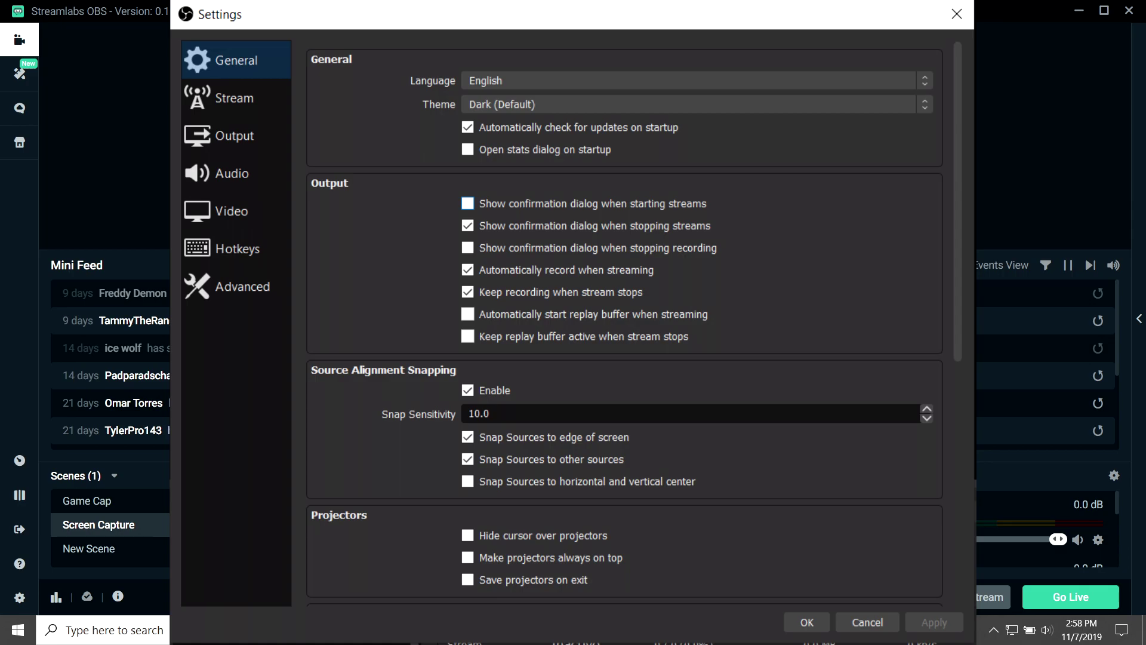
click(227, 136)
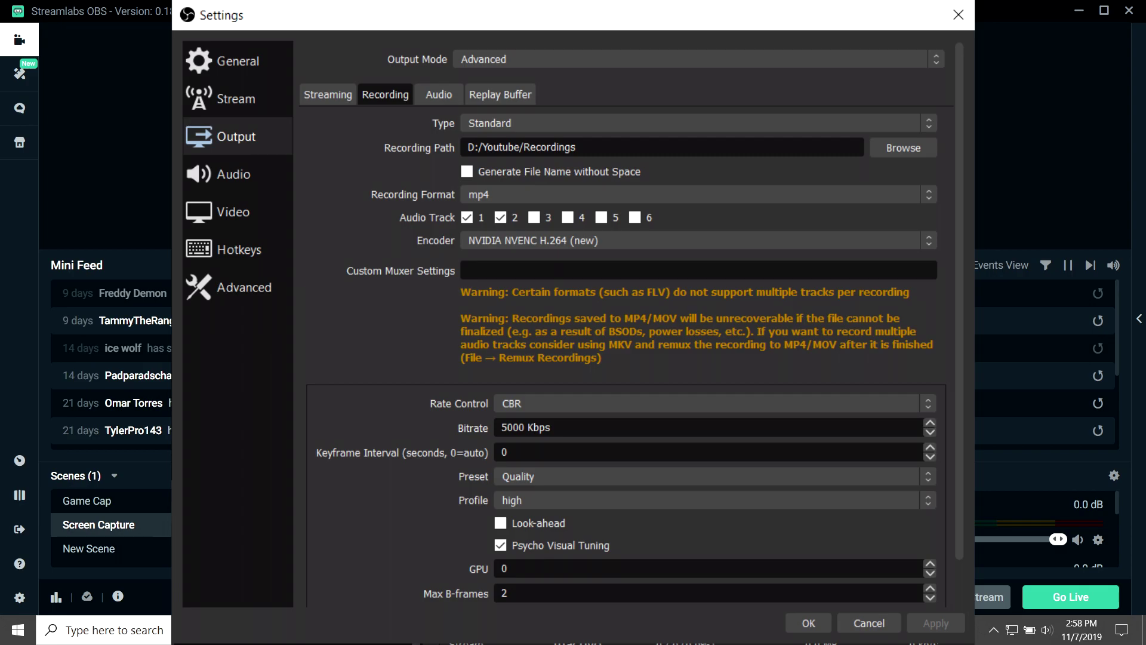
key(Escape)
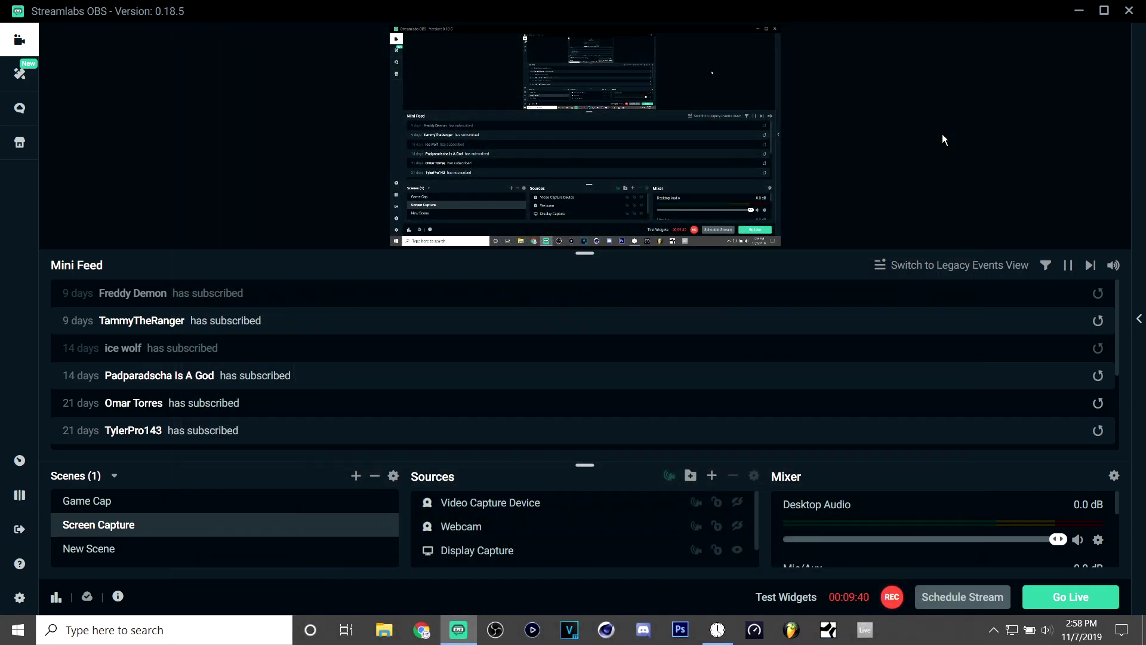